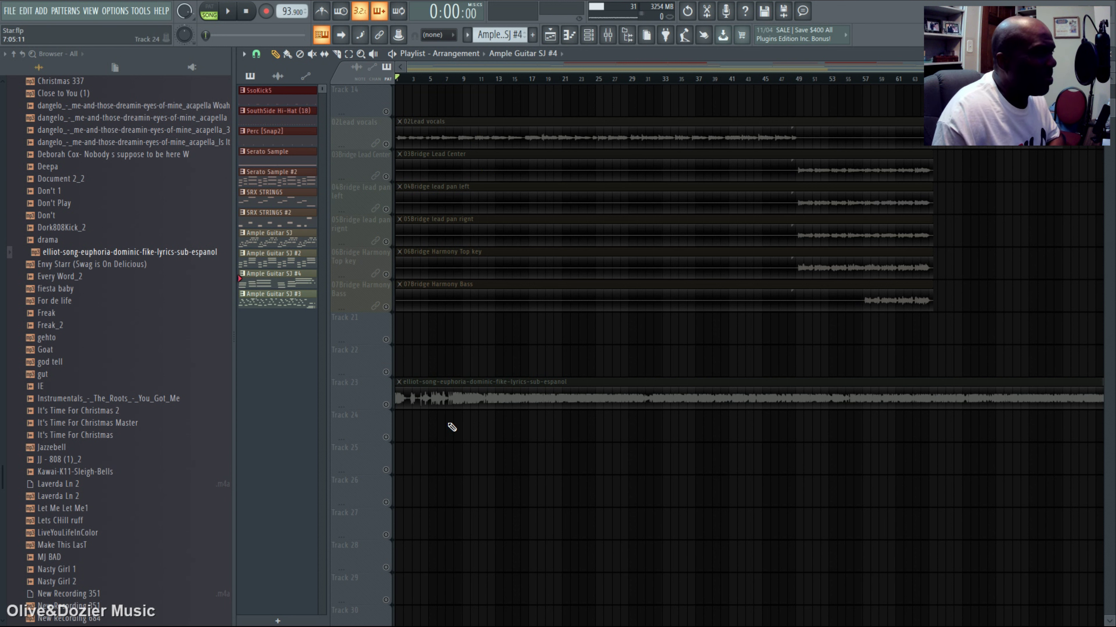
Unmute the Track 23 reference song and play the arrangement from bar 5 to compare.
left_click(386, 406)
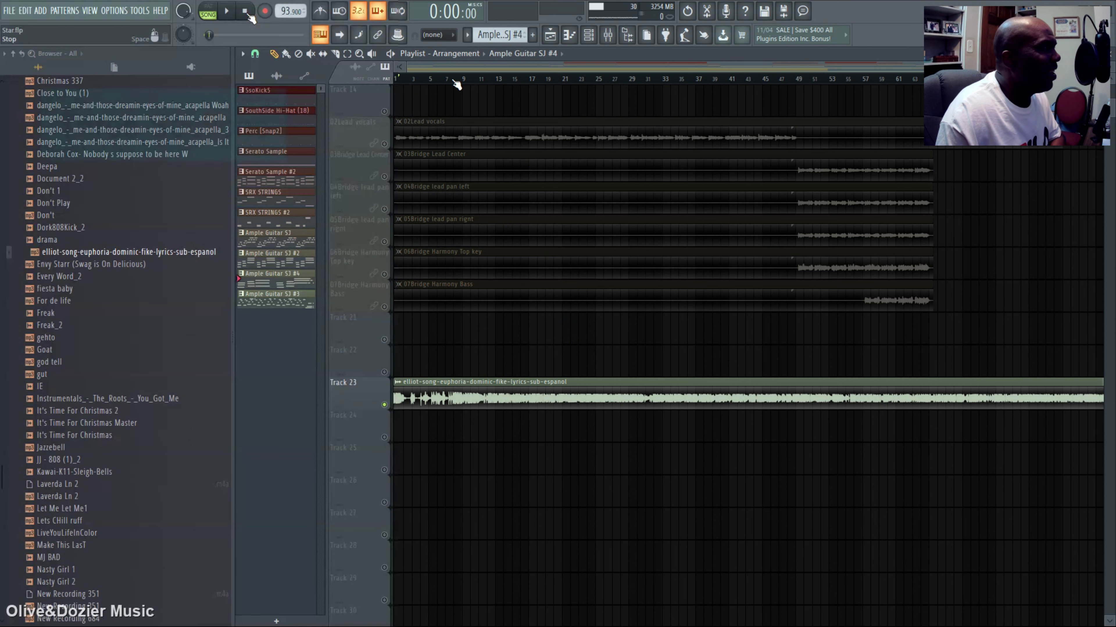
left_click(429, 79)
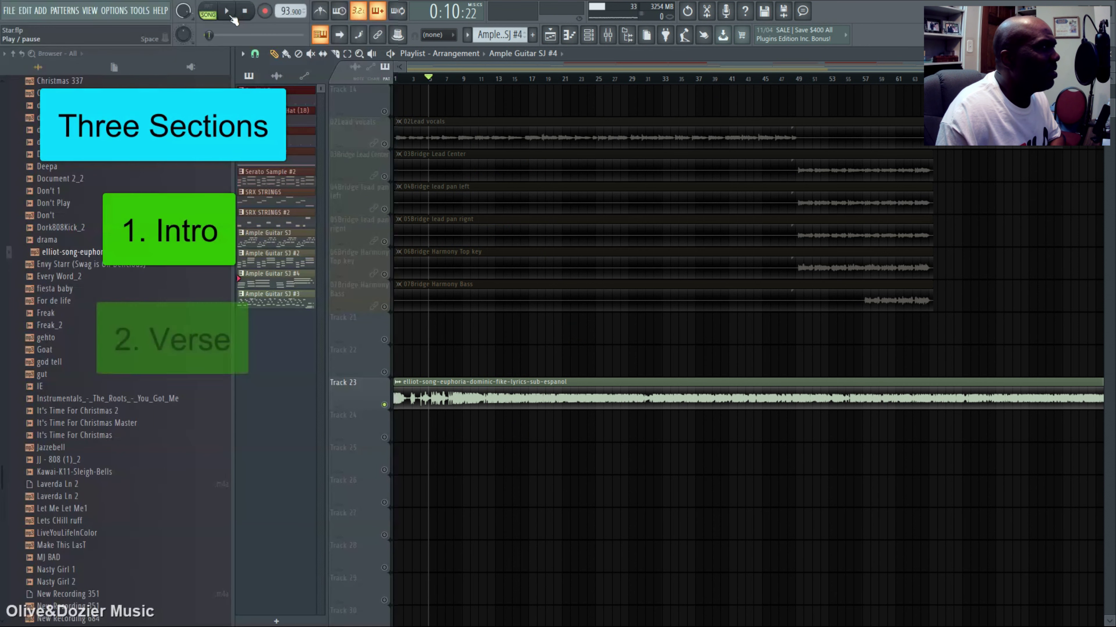
left_click(232, 12)
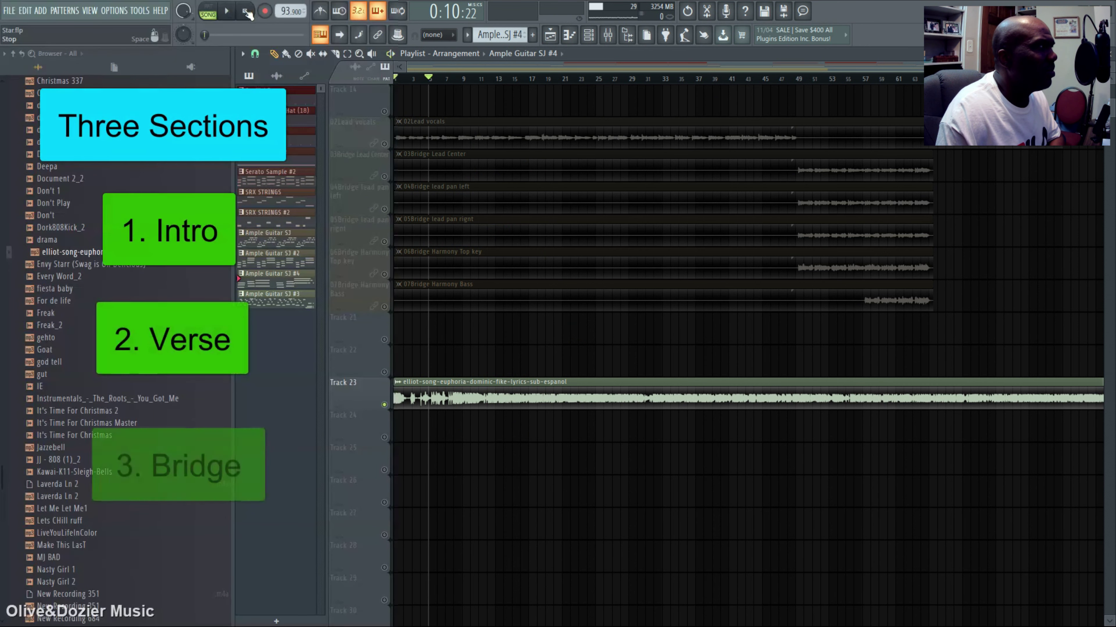
left_click(225, 21)
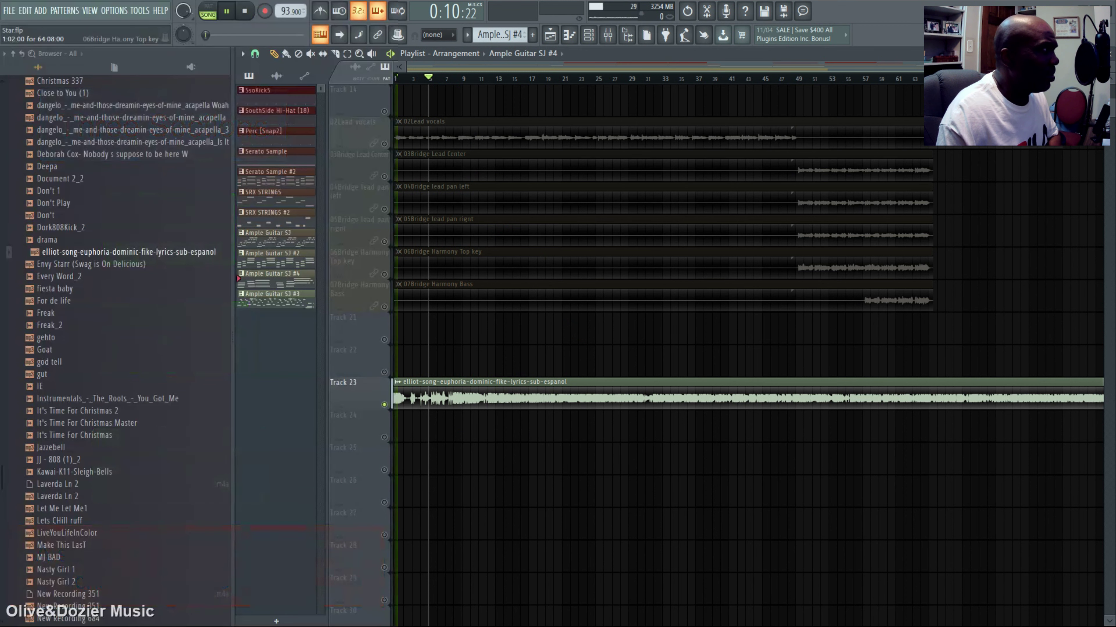
Stop playback and mute the Track 23 reference song again.
key("space")
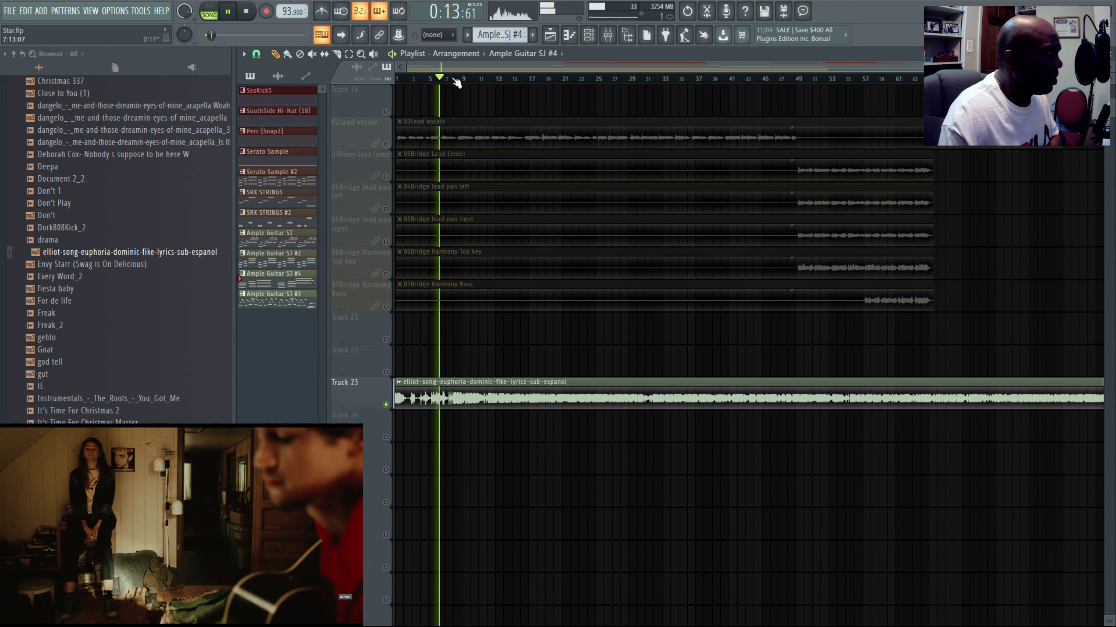
scroll(508, 217, "up", 3)
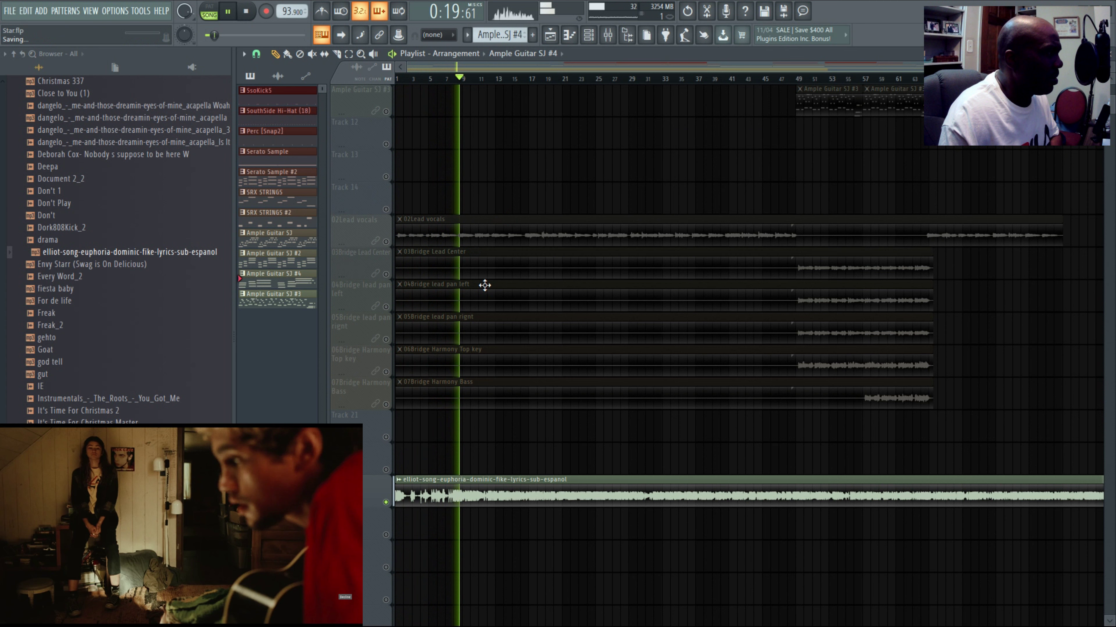
left_click(430, 477)
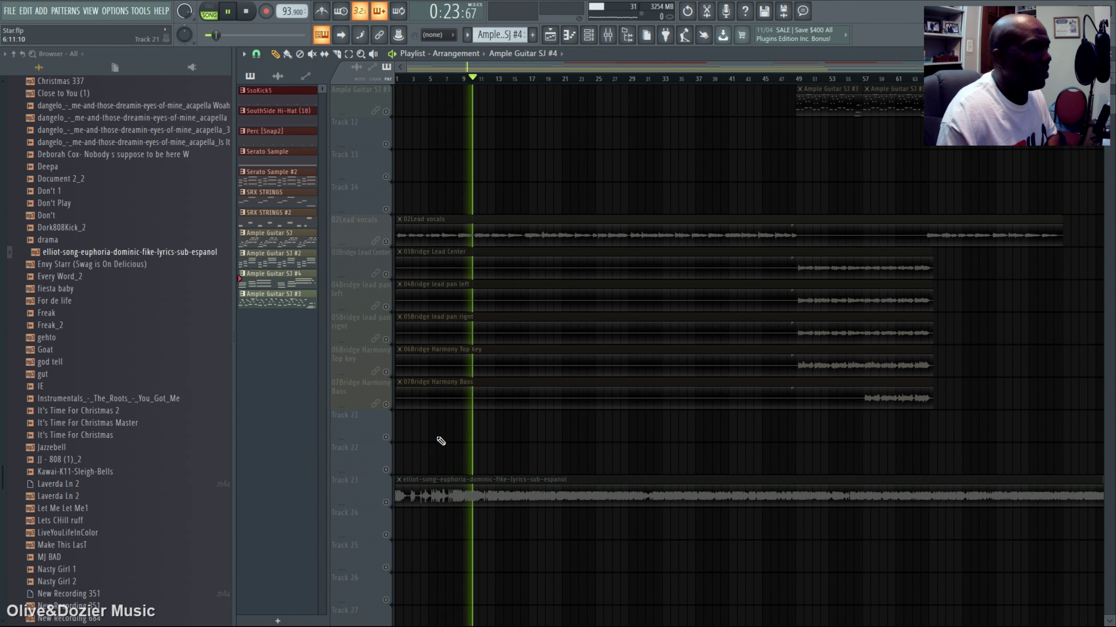
Stop playback, inspect the Ample Guitar SJ #4 plugin from the channel rack, then close its window.
scroll(443, 360, "up", 5)
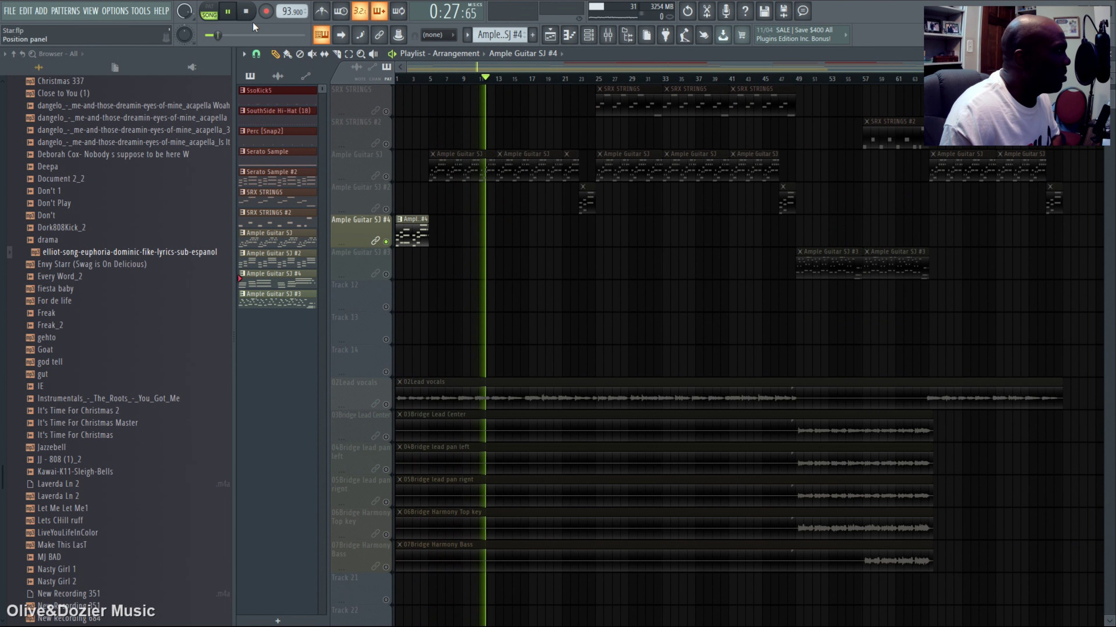
left_click(246, 12)
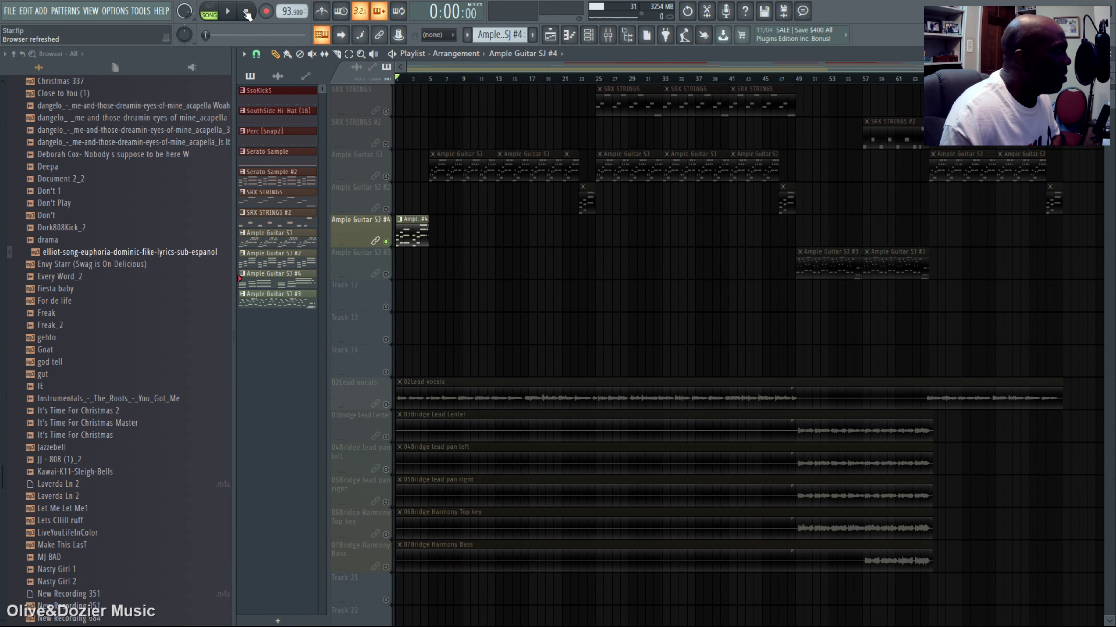
left_click(588, 36)
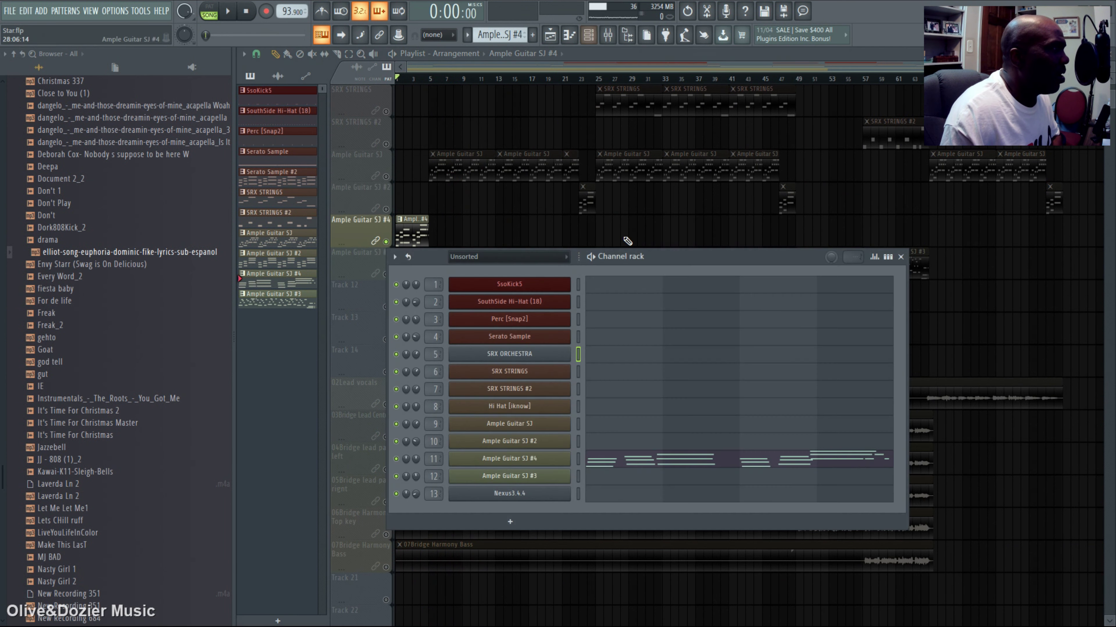
left_click(525, 464)
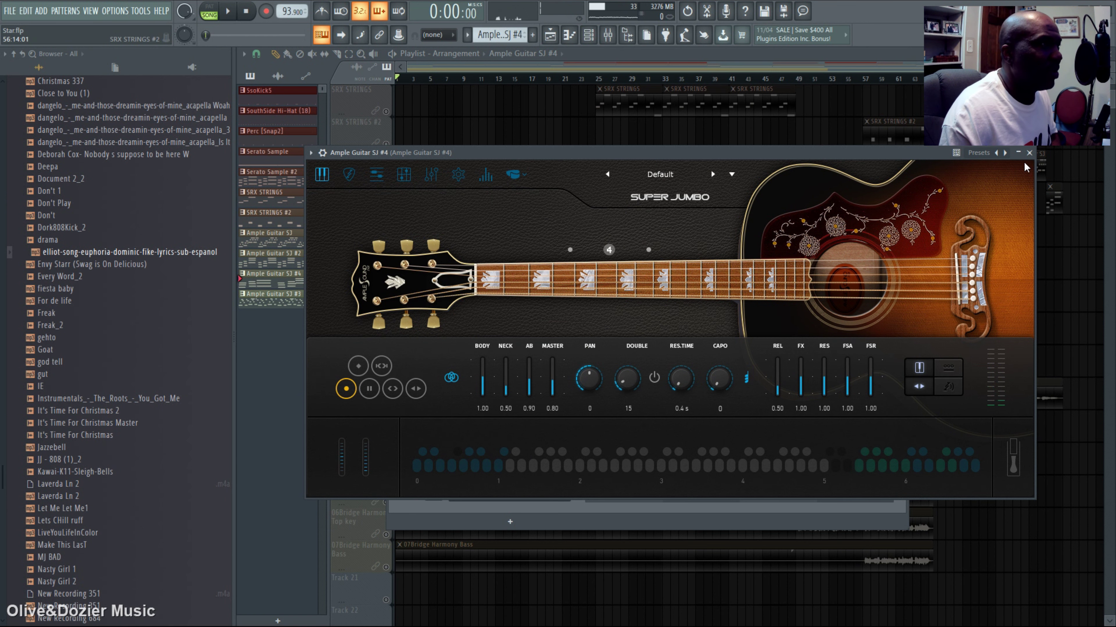
left_click(1028, 153)
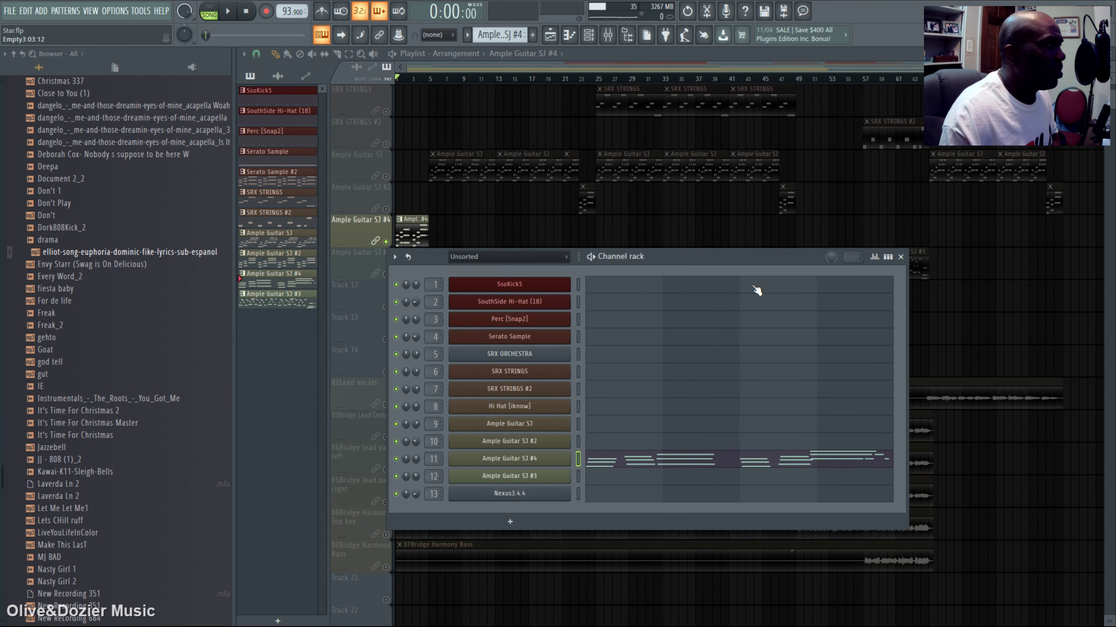
Close the channel rack and play the Ample Guitar SJ #4 intro from the start, then stop.
left_click(901, 256)
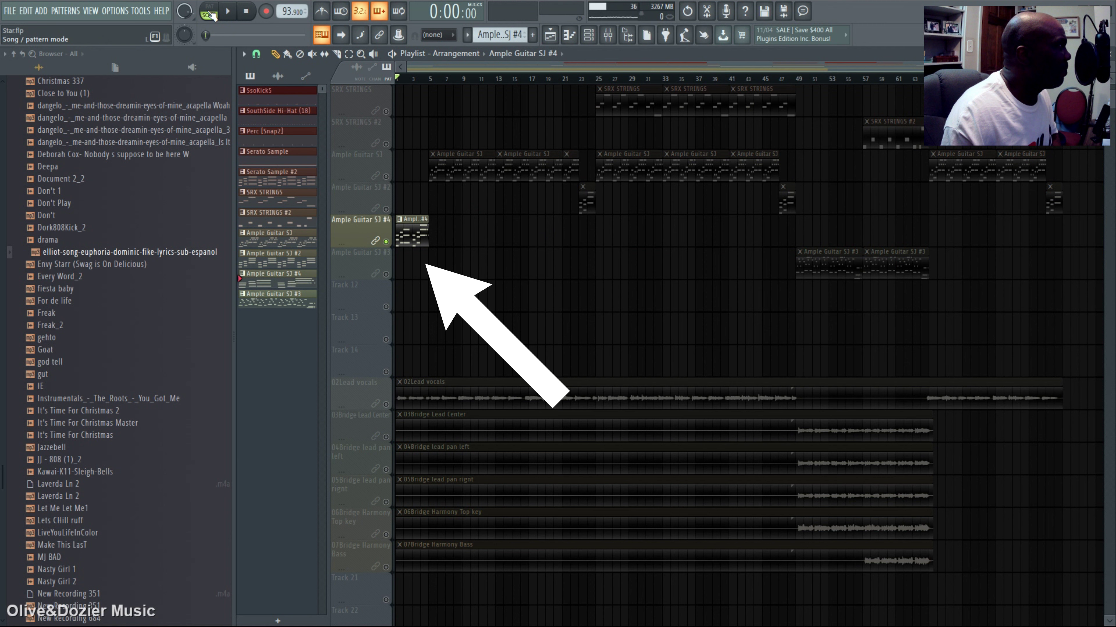
key("space")
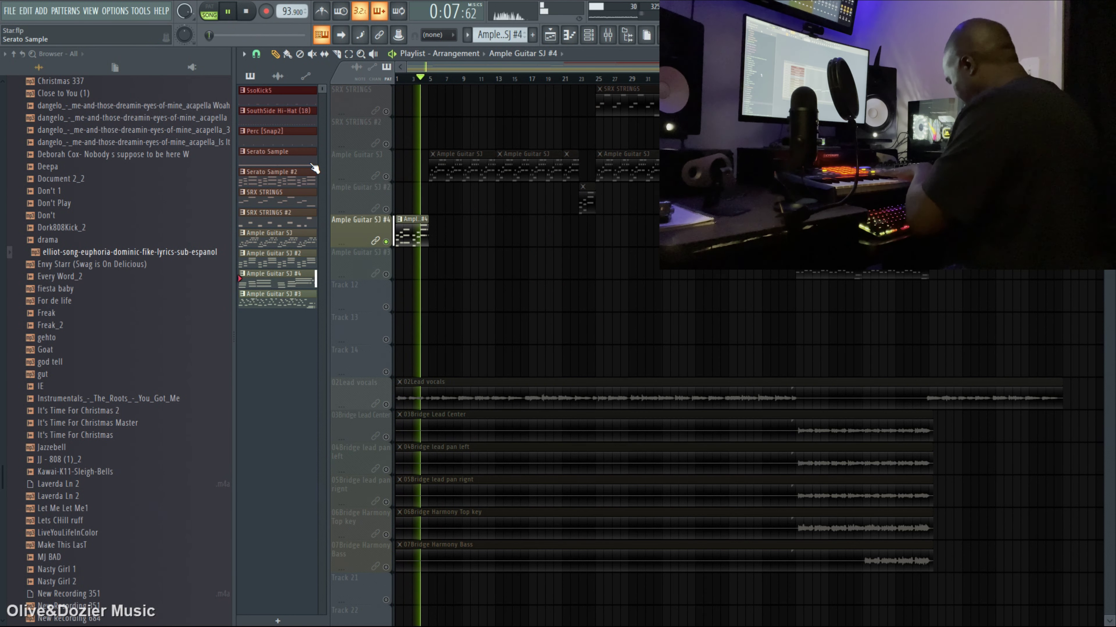
left_click(229, 16)
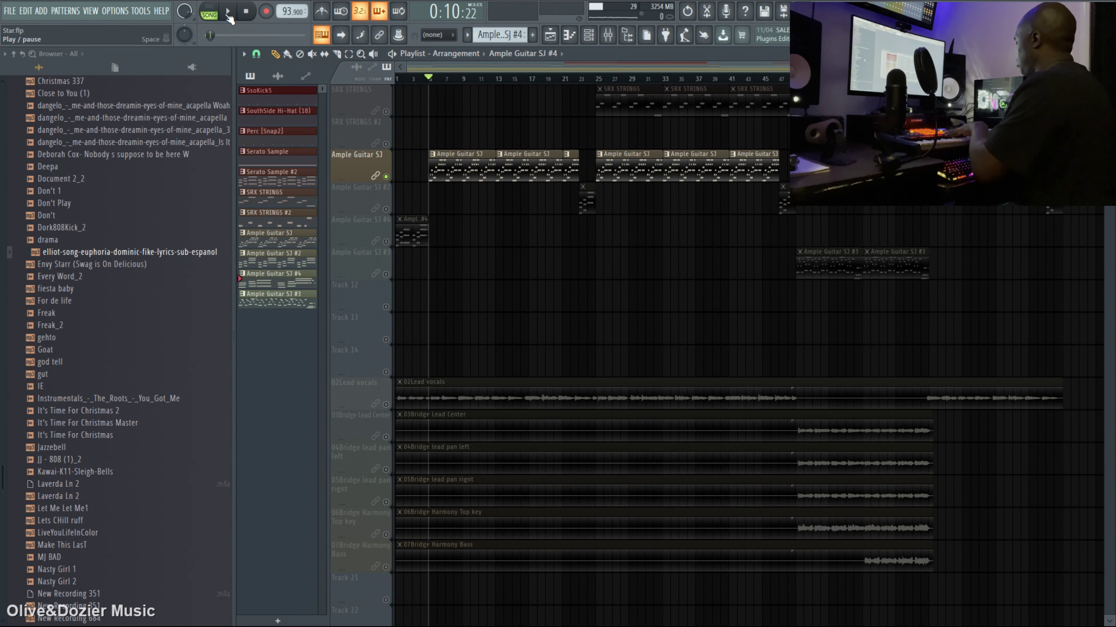
Play the Ample Guitar SJ verse clips to about 0:20, stop, and un-solo that track.
left_click(228, 12)
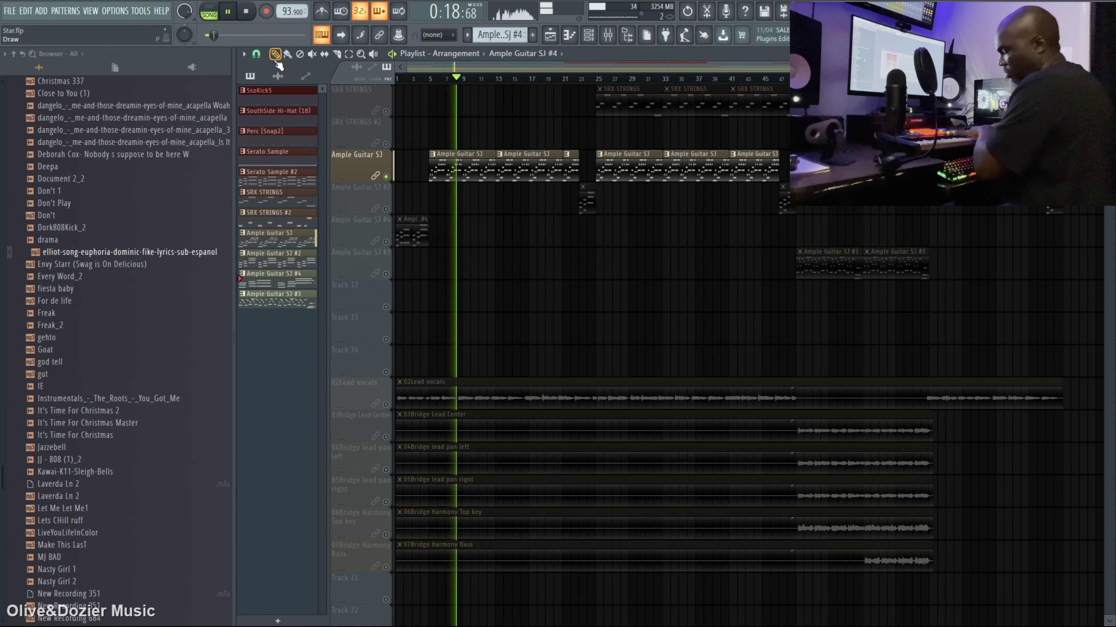
left_click(247, 12)
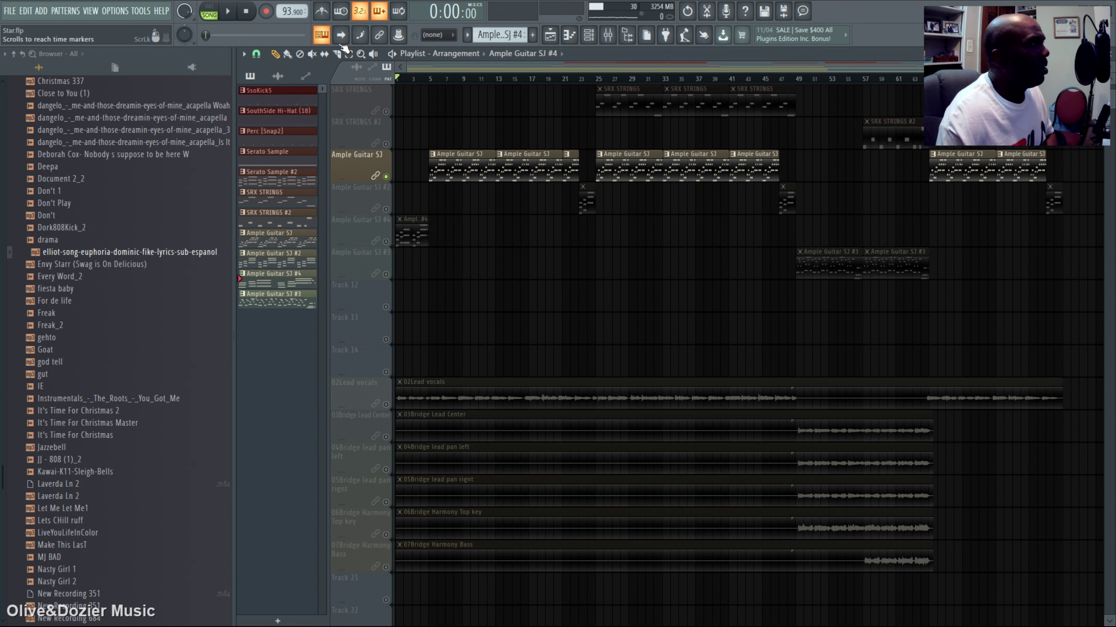
left_click(386, 177)
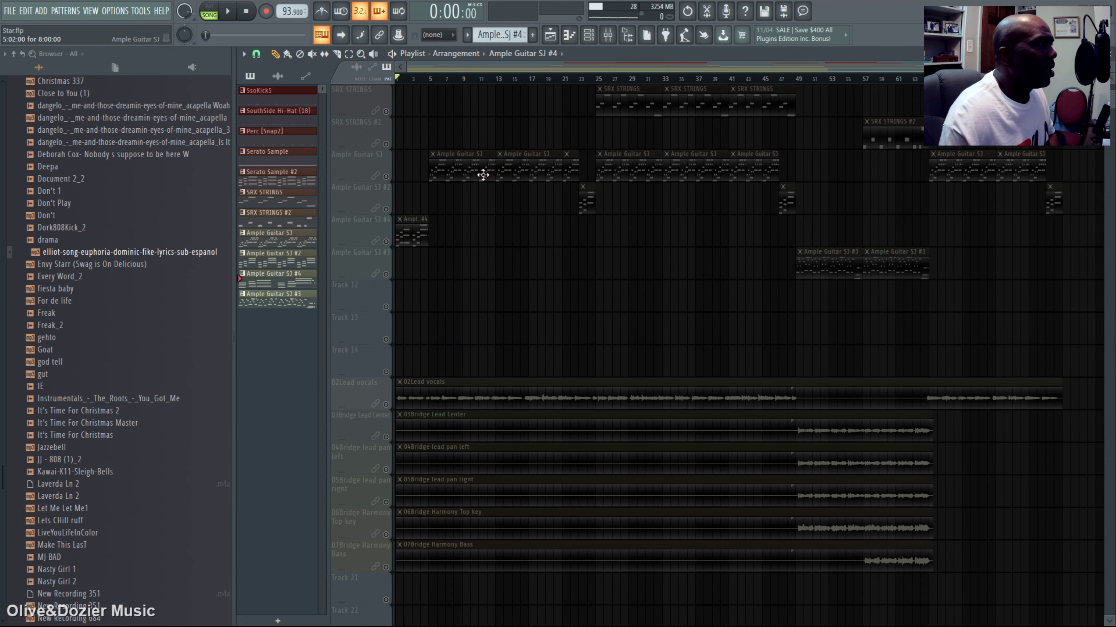
Solo Ample Guitar SJ #3 and play its bridge clips from bar 49 to about 2:14, then stop.
scroll(512, 191, "up", 3)
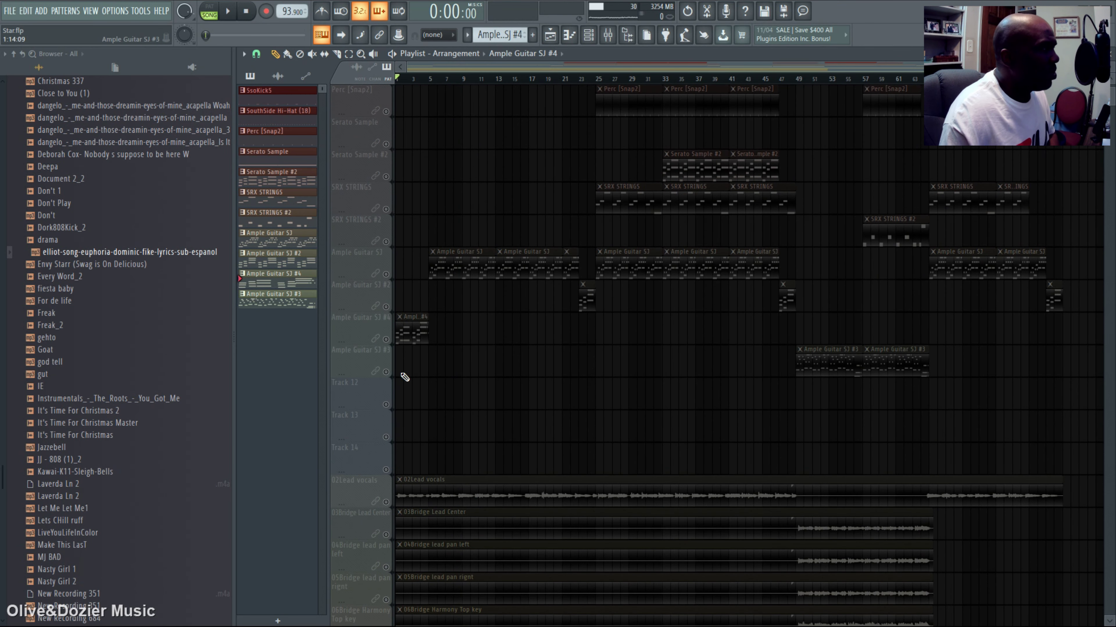
left_click(386, 371)
left_click(796, 80)
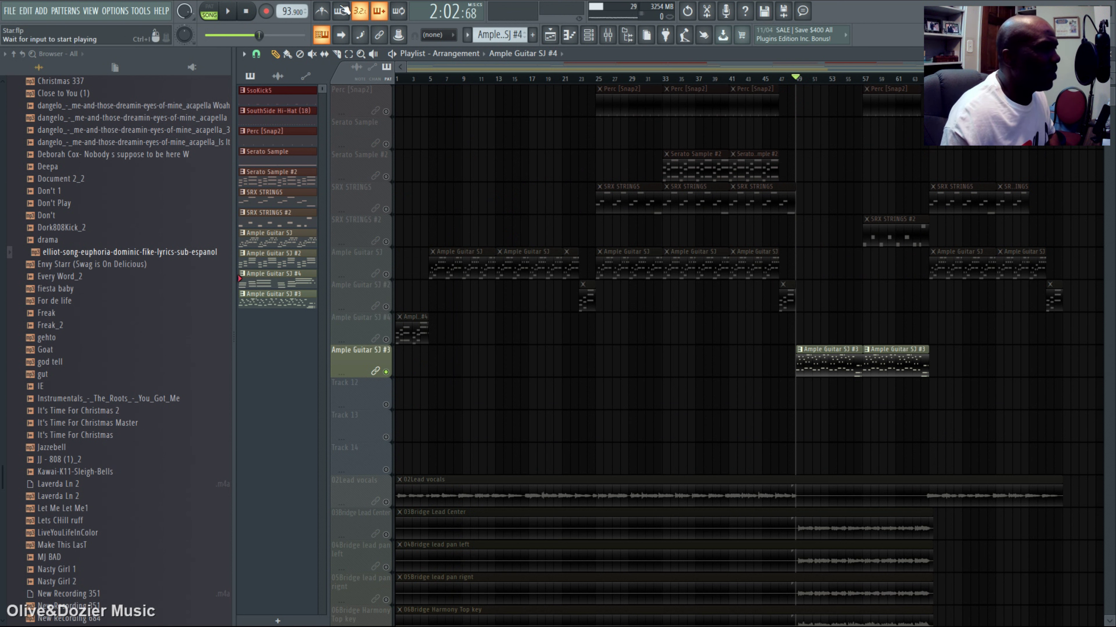
key("space")
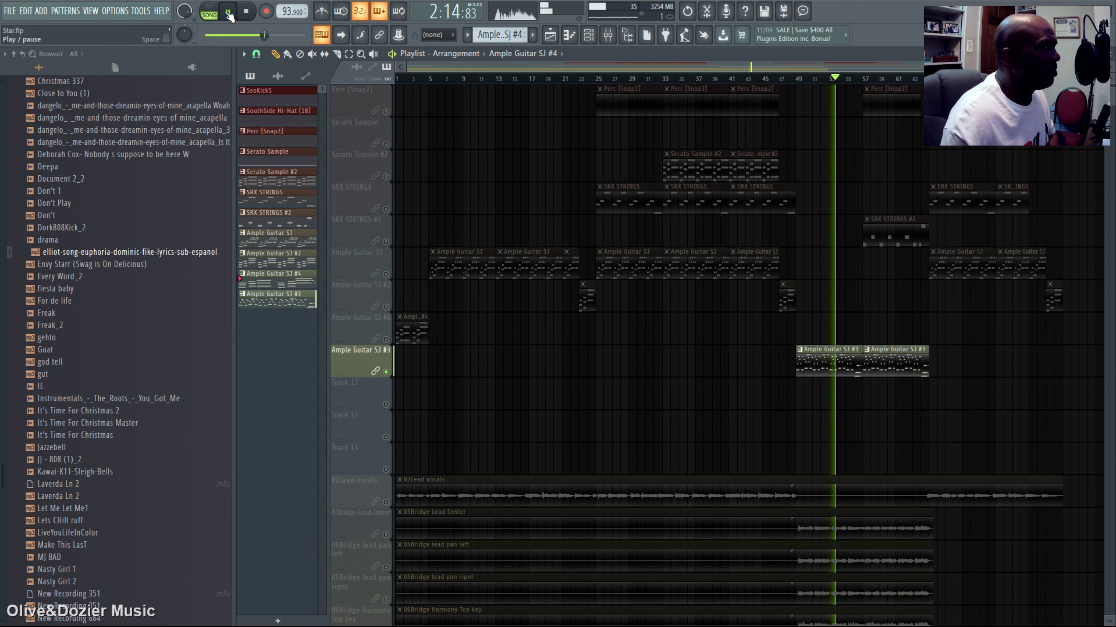
left_click(253, 10)
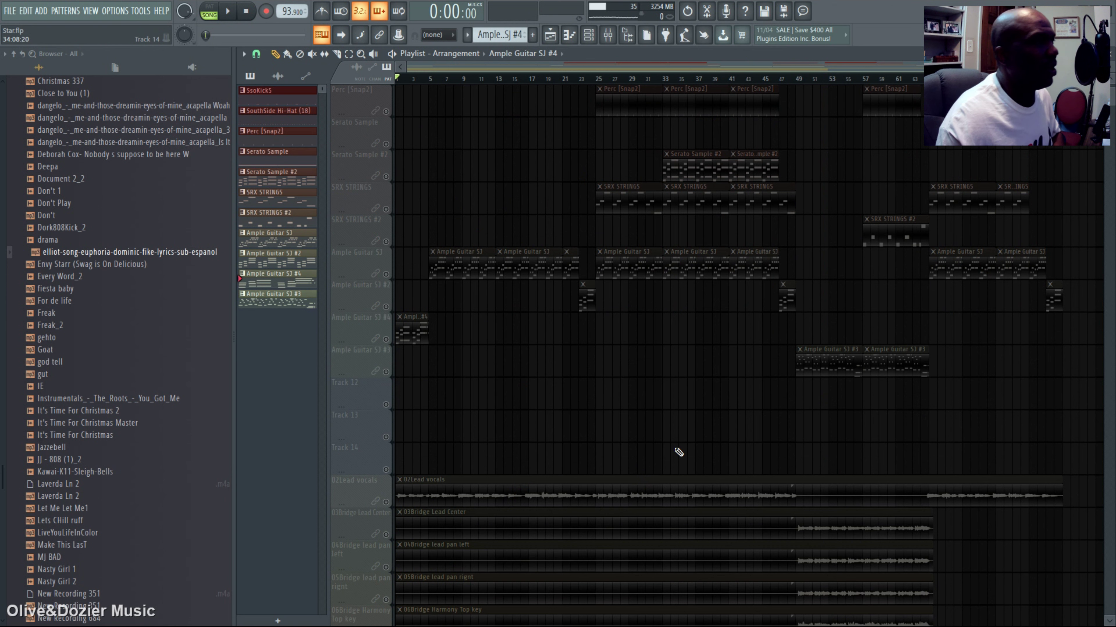
Toggle solo on SRX STRINGS off again, then solo the SsoKick5 track.
scroll(553, 447, "up", 2)
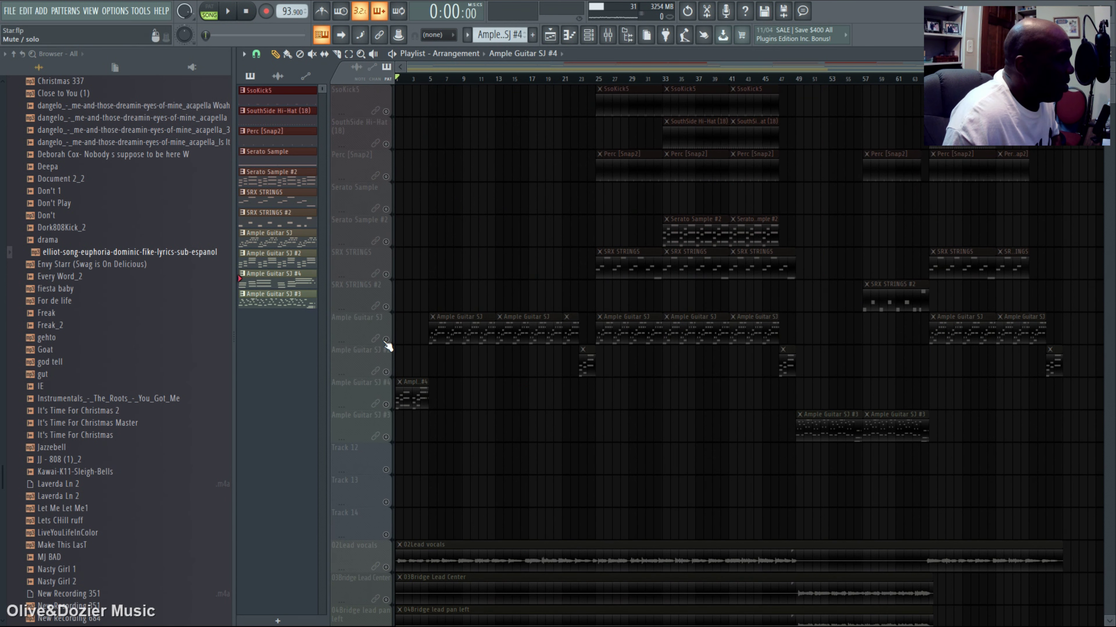
left_click(389, 280)
left_click(390, 278)
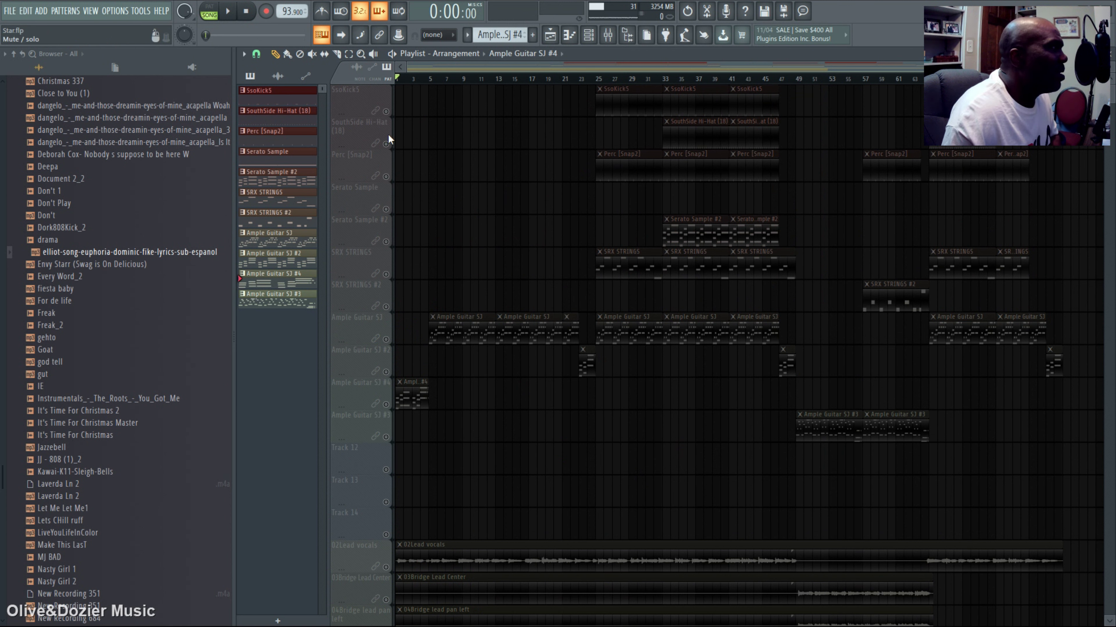
left_click(387, 107)
Unmute Ample Guitar SJ, SJ #2, SJ #4 and SRX STRINGS, keep Serato Sample #2 muted, and move to bar 34.
left_click(386, 339)
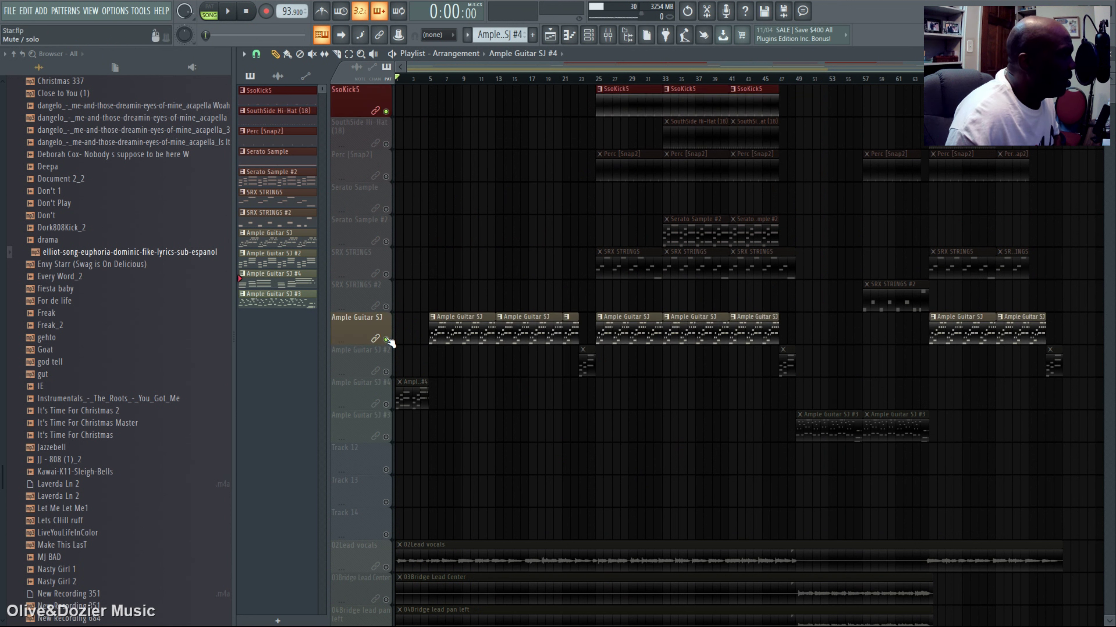
left_click(386, 372)
left_click(386, 404)
left_click(386, 273)
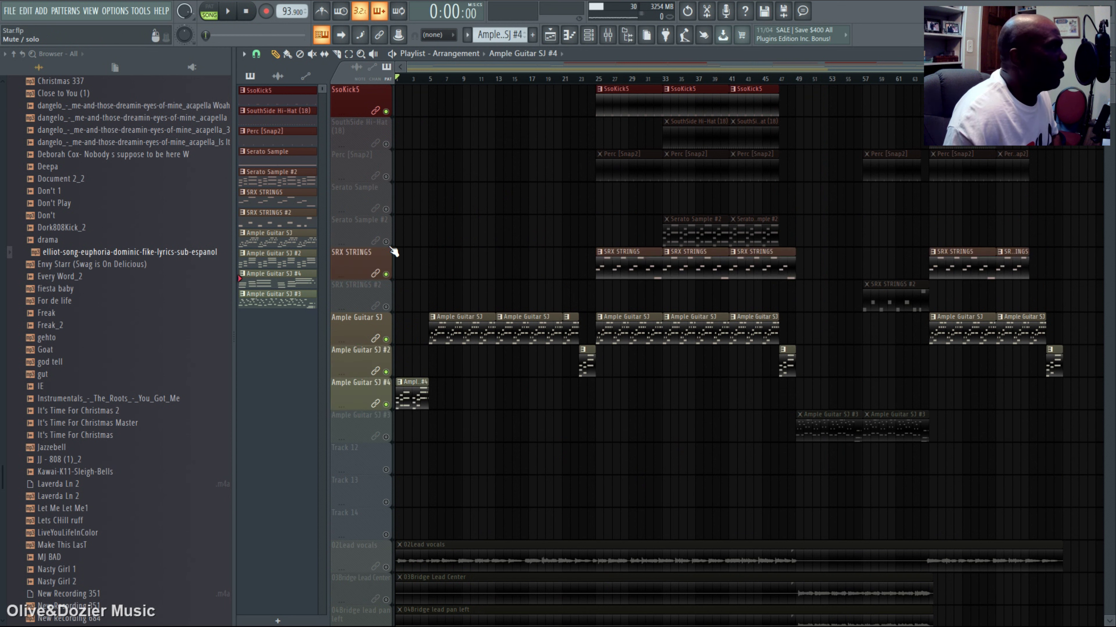
left_click(386, 241)
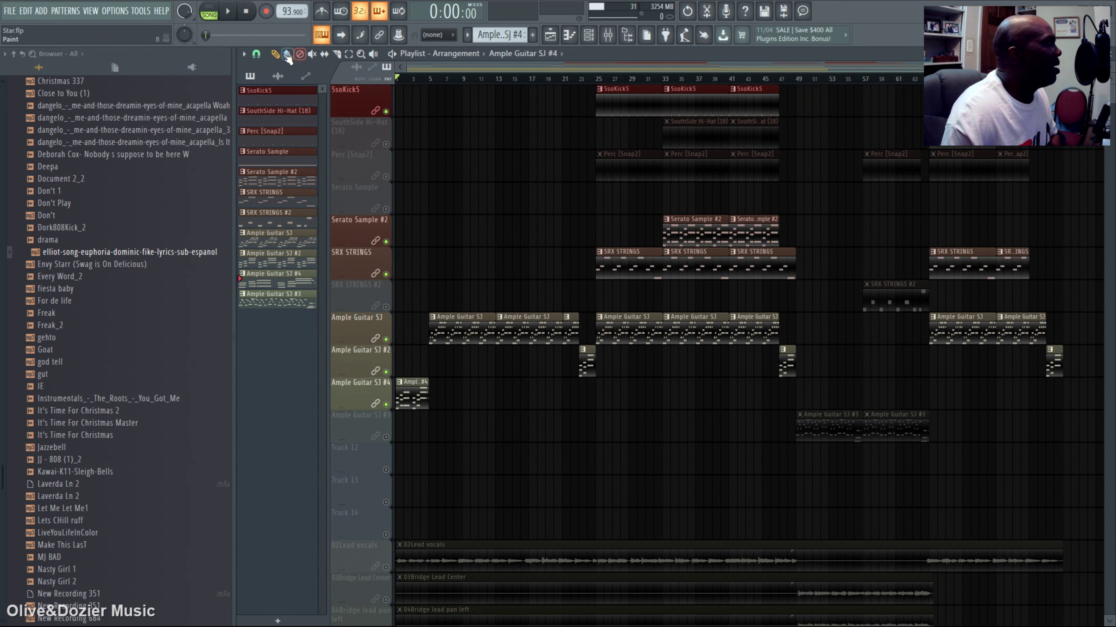
left_click(386, 241)
left_click_drag(601, 84, 671, 84)
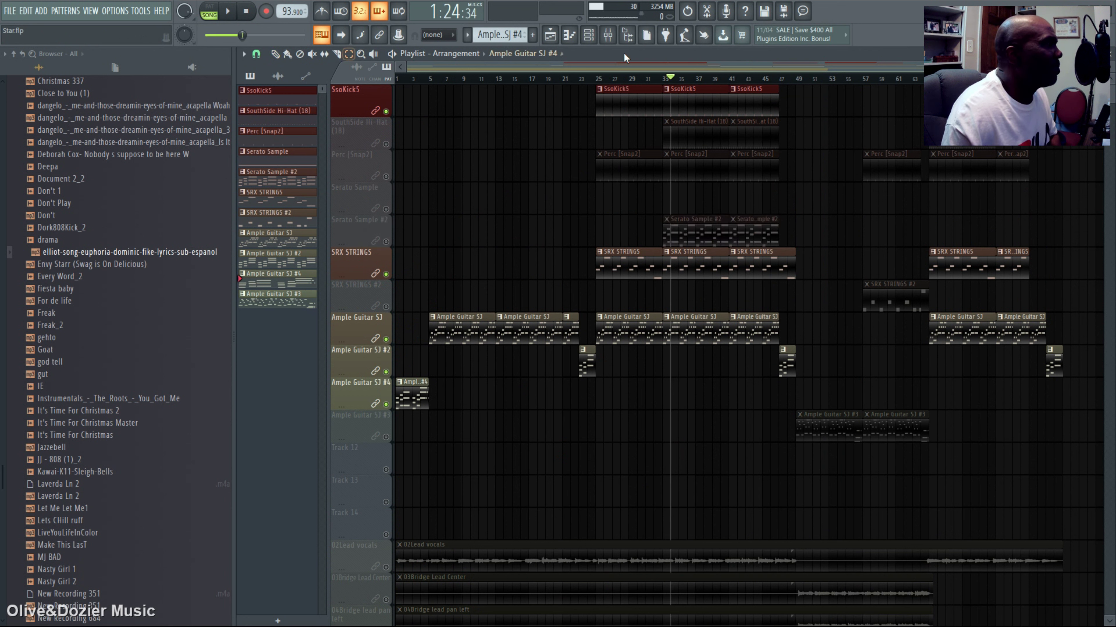
Play bars 25–33 where the strings enter, stop, and switch clip editing to slip mode.
left_click_drag(598, 81, 663, 84)
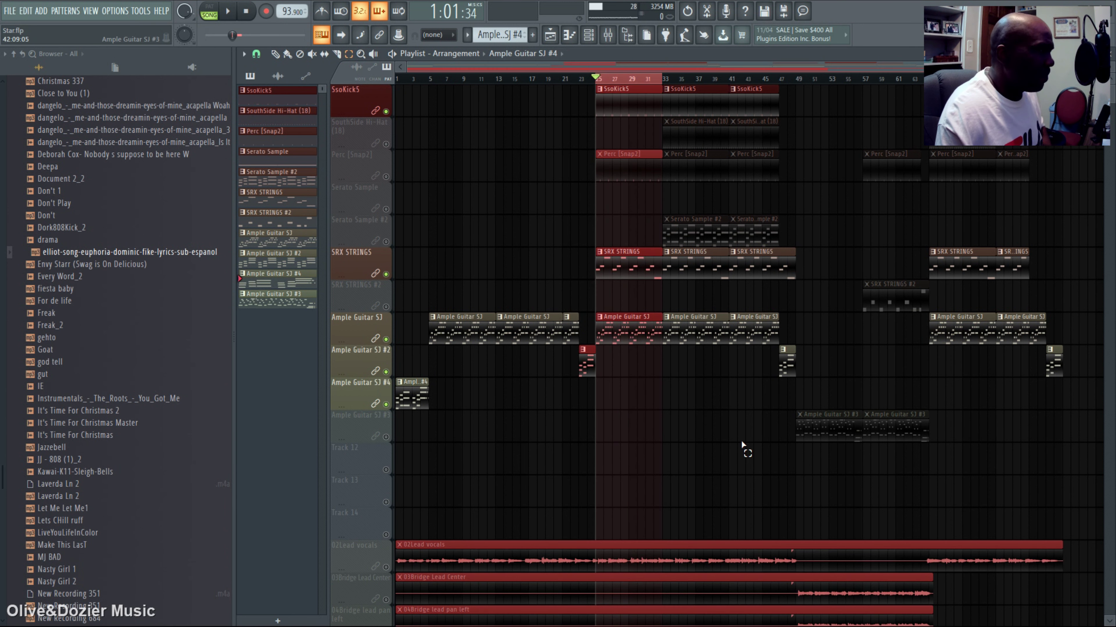
key("space")
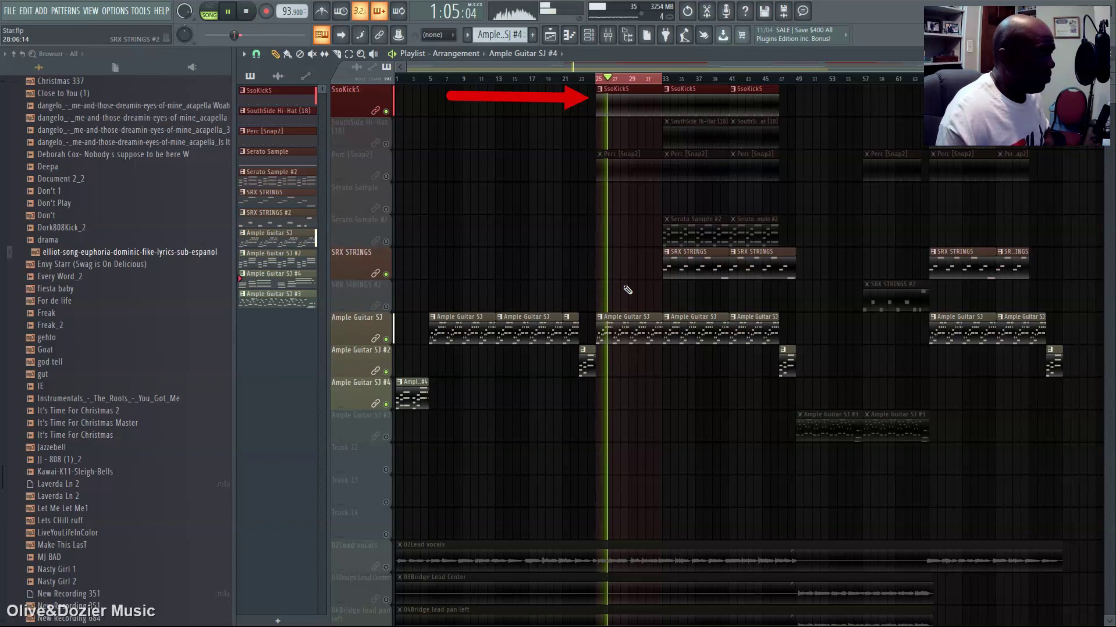
key("space")
key("space")
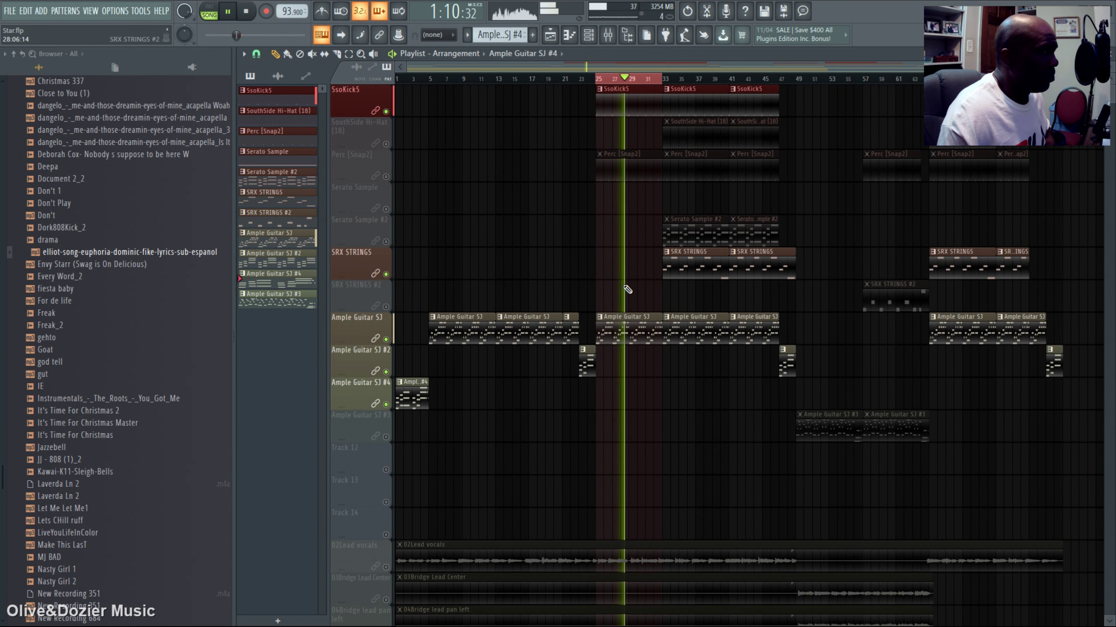
key("space")
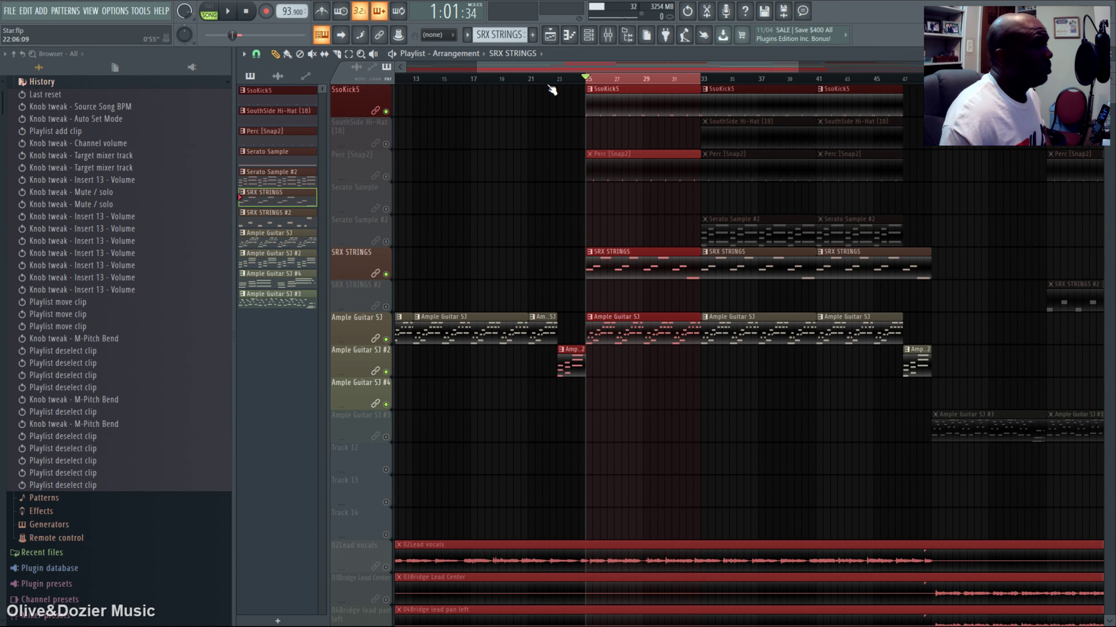
left_click(324, 55)
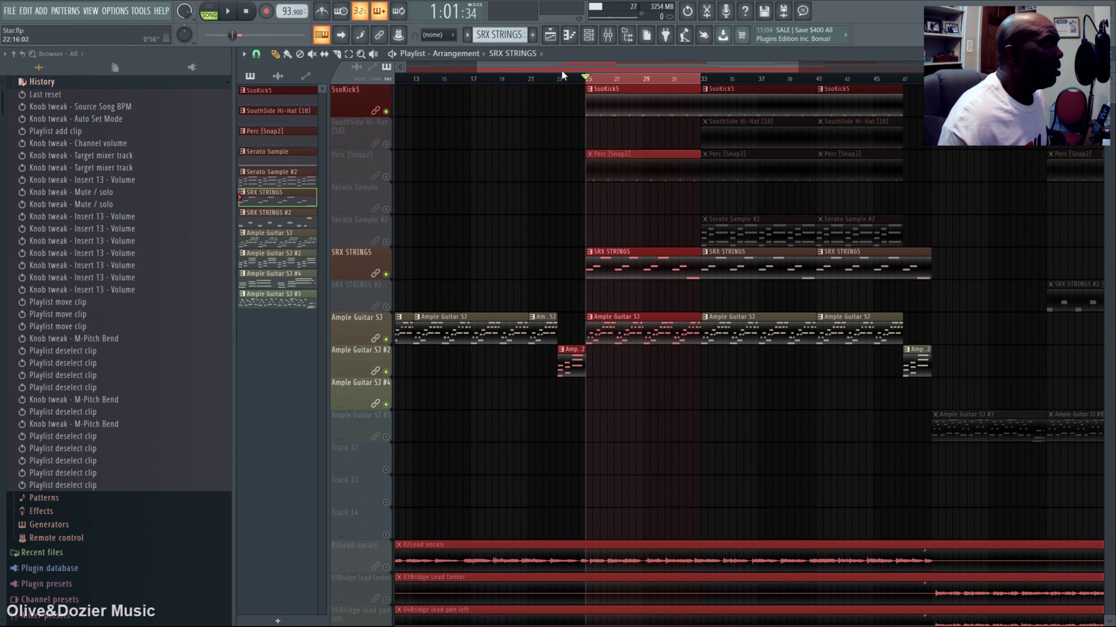
Check the SRX STRINGS Full Pizz ff patch in the channel rack, then close the plugin and rack.
key("F6")
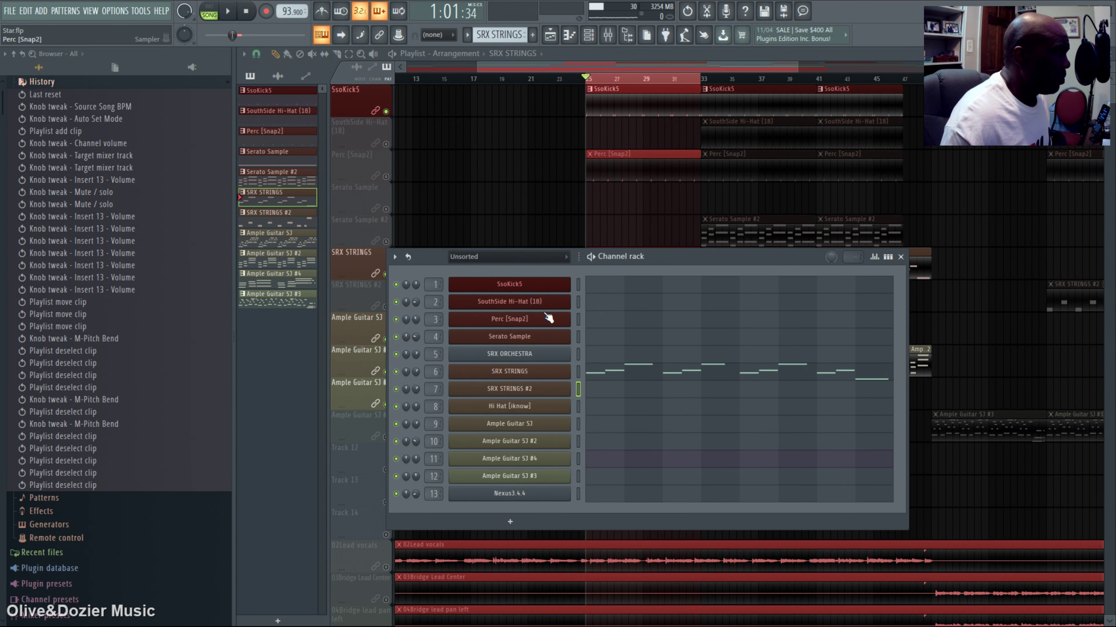
left_click(522, 377)
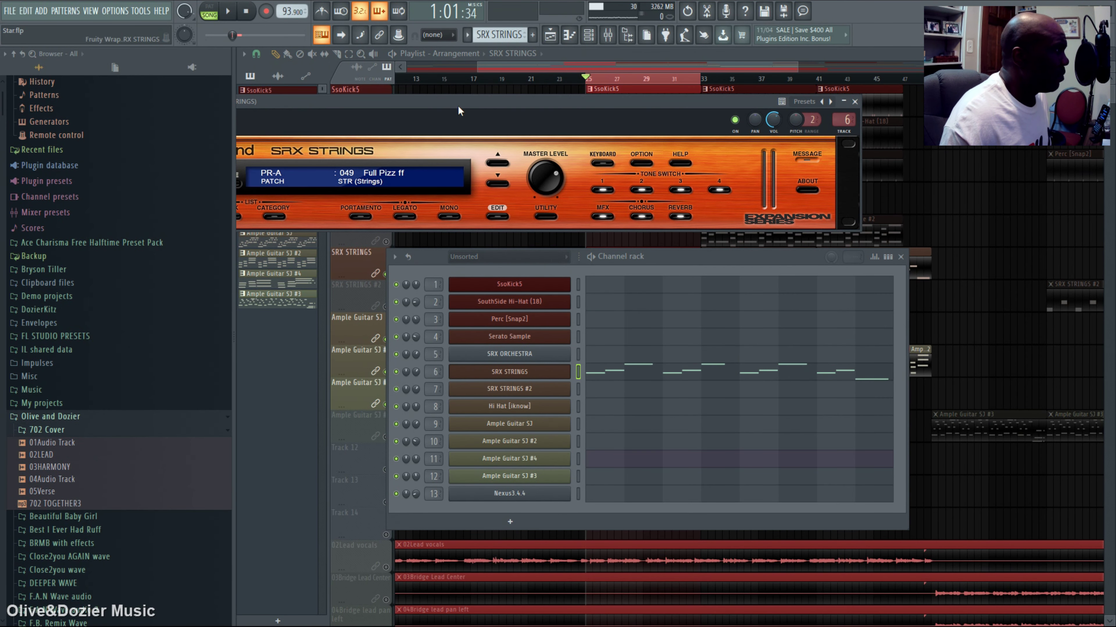
left_click(854, 102)
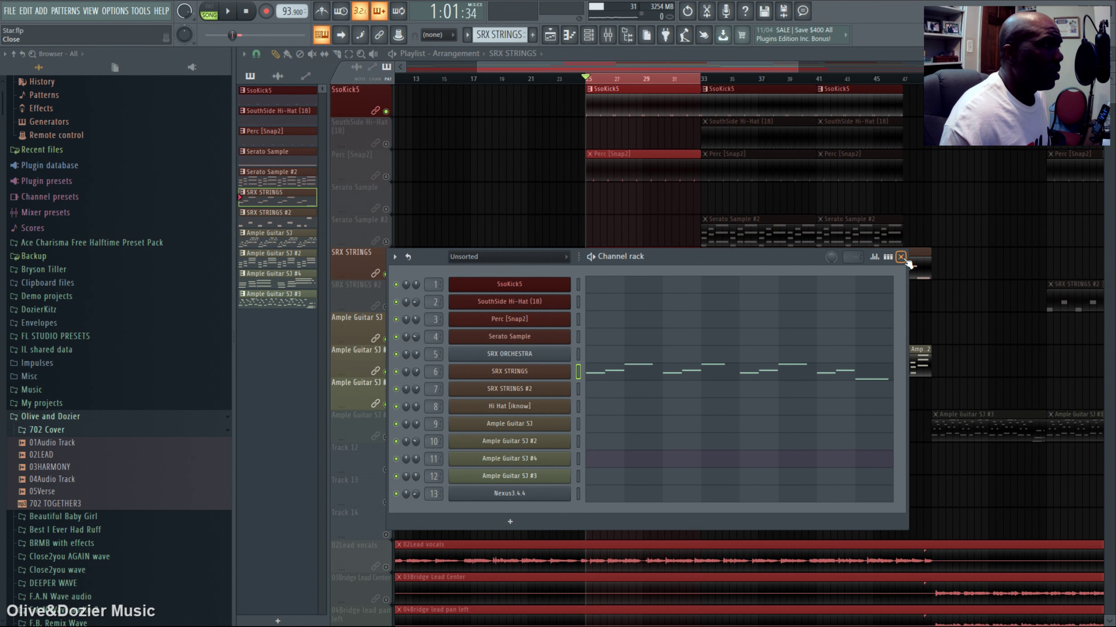
left_click(901, 257)
Play and stop, select bars 33–41 on the ruler, and unmute Serato Sample #2.
left_click(233, 16)
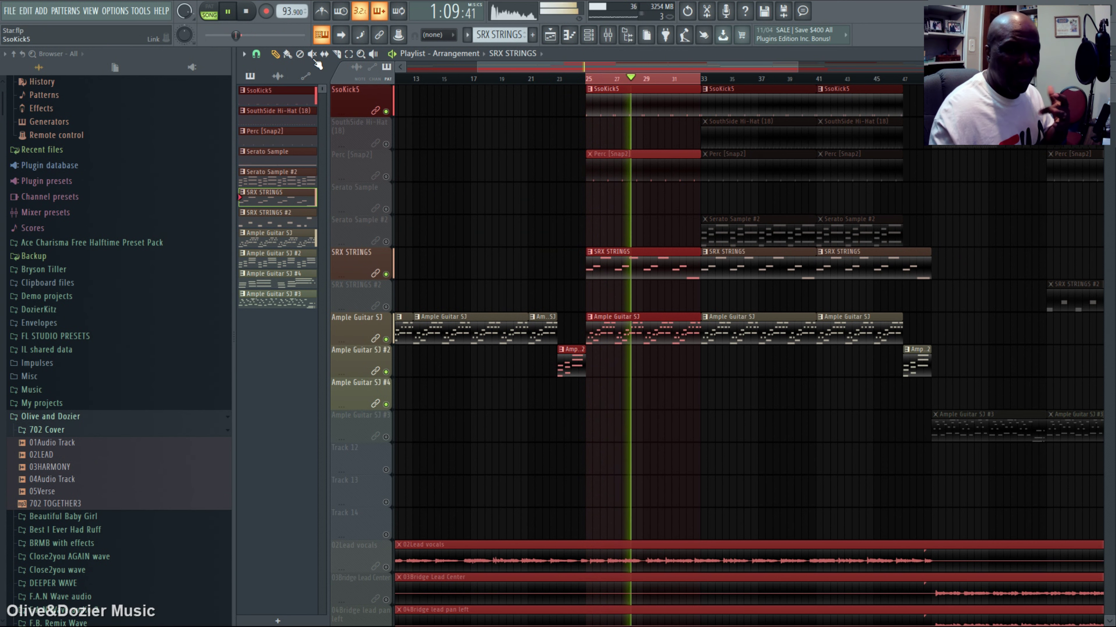
left_click(246, 12)
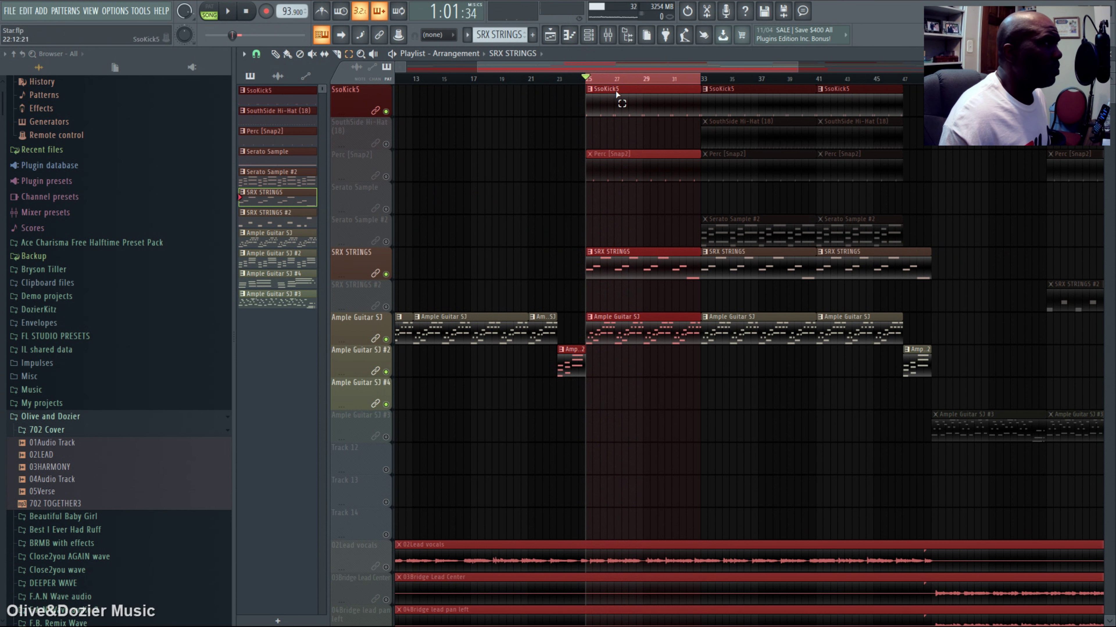
left_click_drag(703, 84, 814, 90)
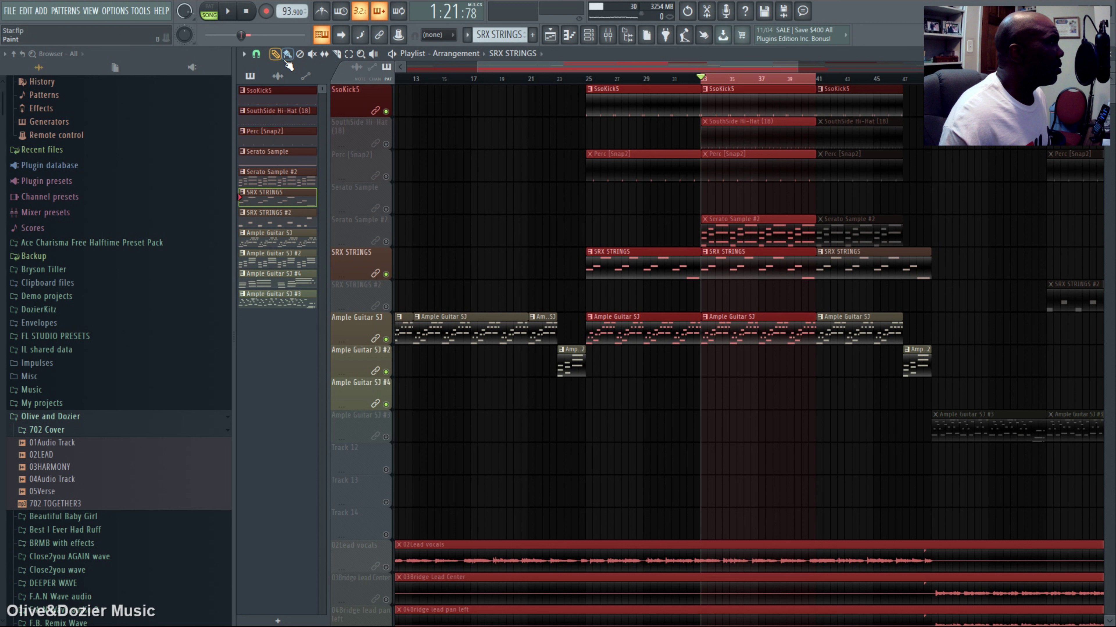
left_click(387, 242)
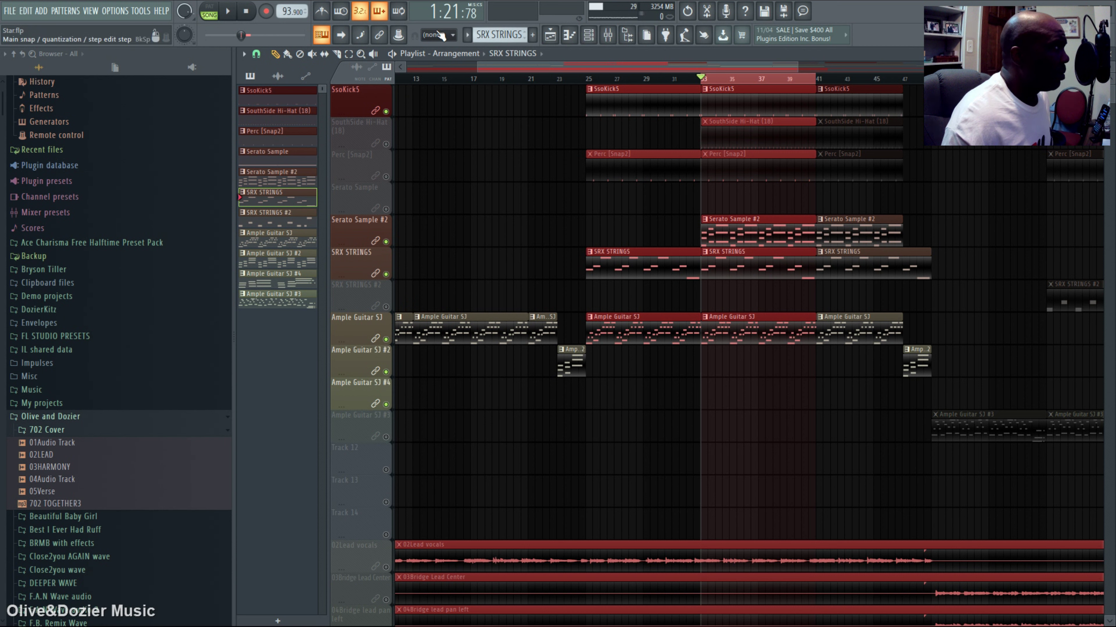
Play bars 33–41, unmute Perc [Snap2], and replay the section with the snap included.
key("space")
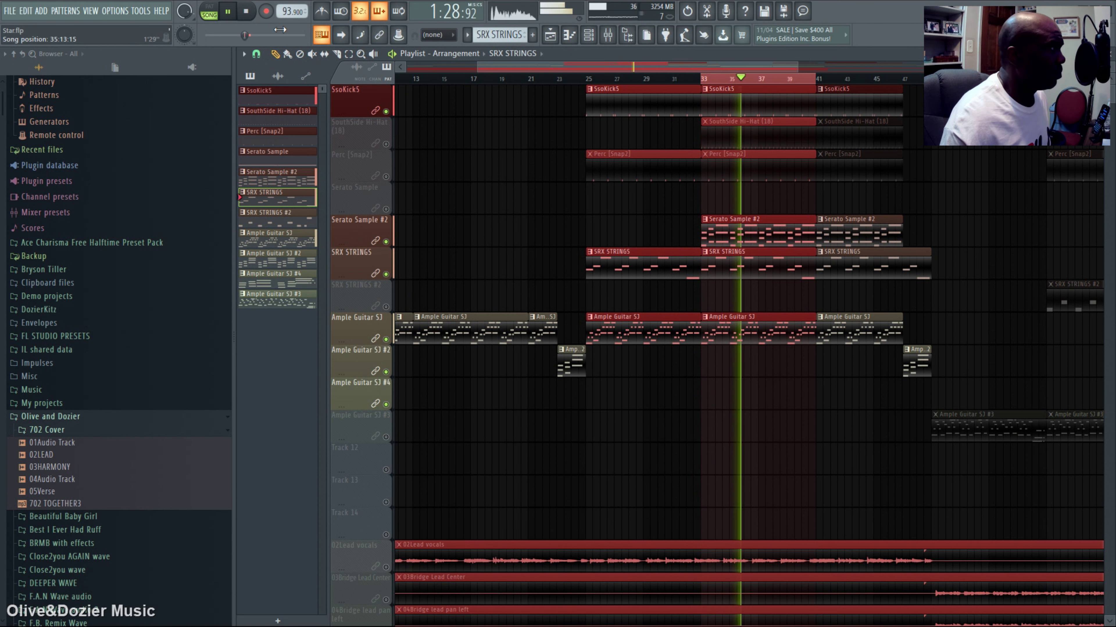
left_click(248, 13)
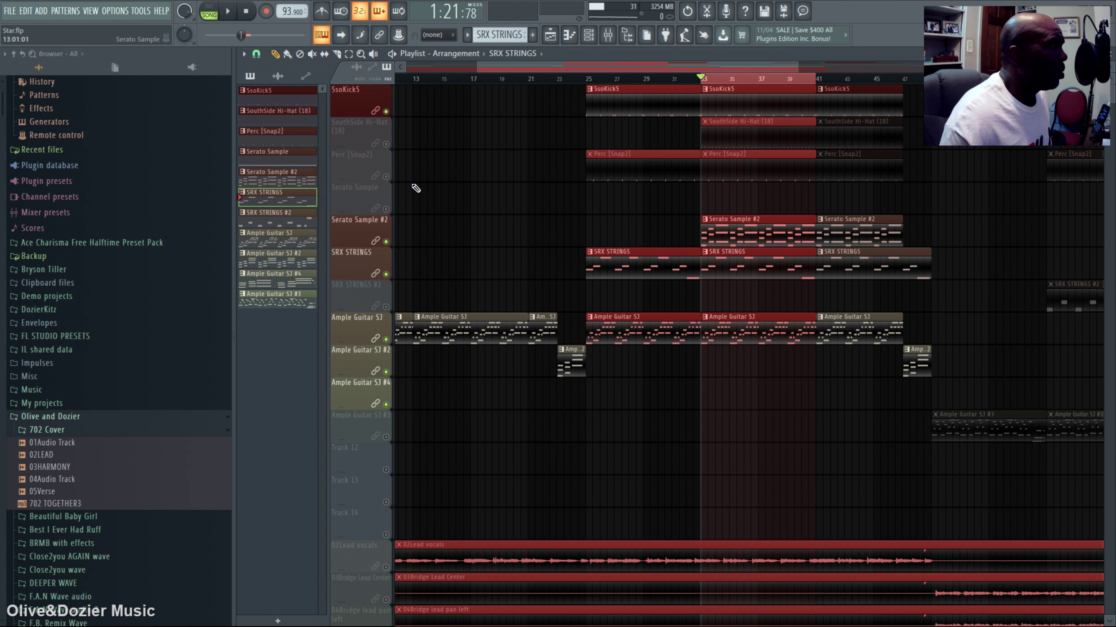
left_click(386, 177)
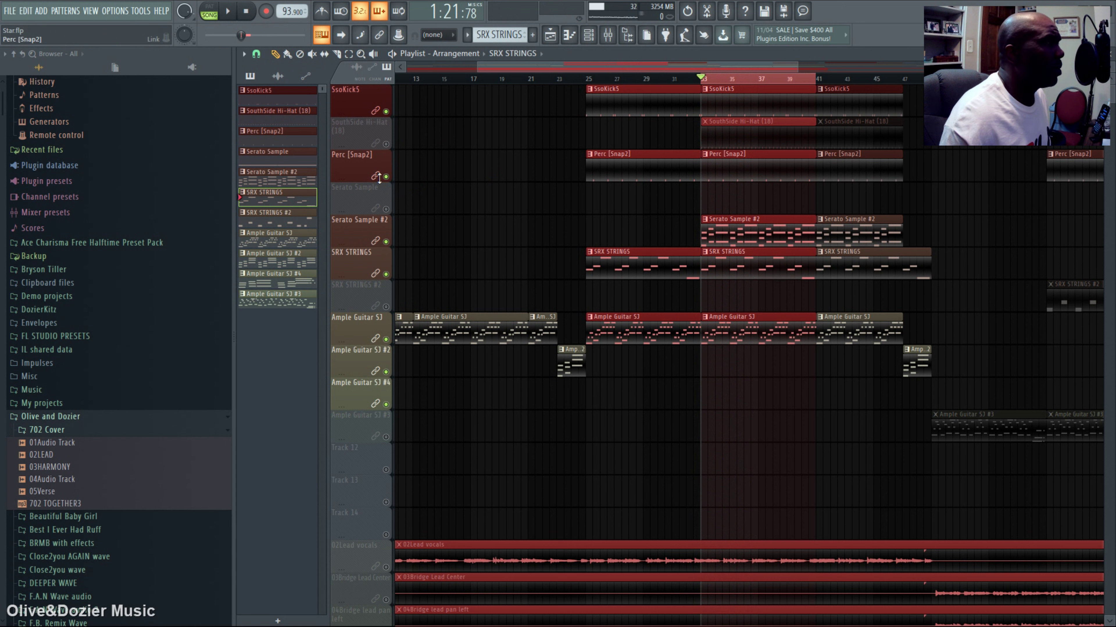
key("space")
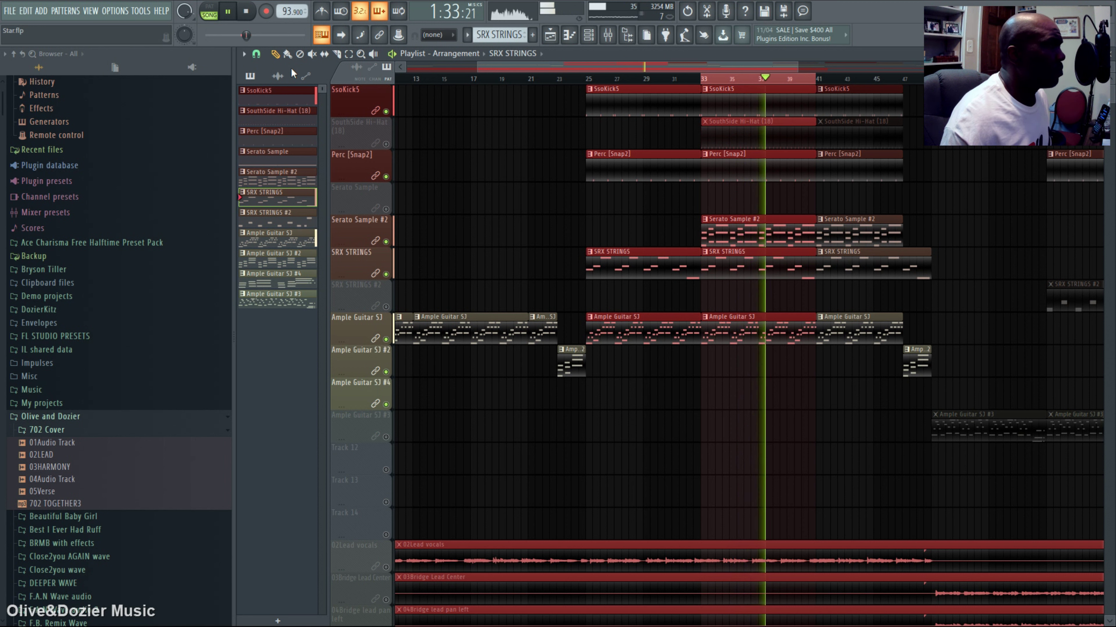
Unmute SouthSide Hi-Hat (18) and play the section from bar 33 to hear it.
key("space")
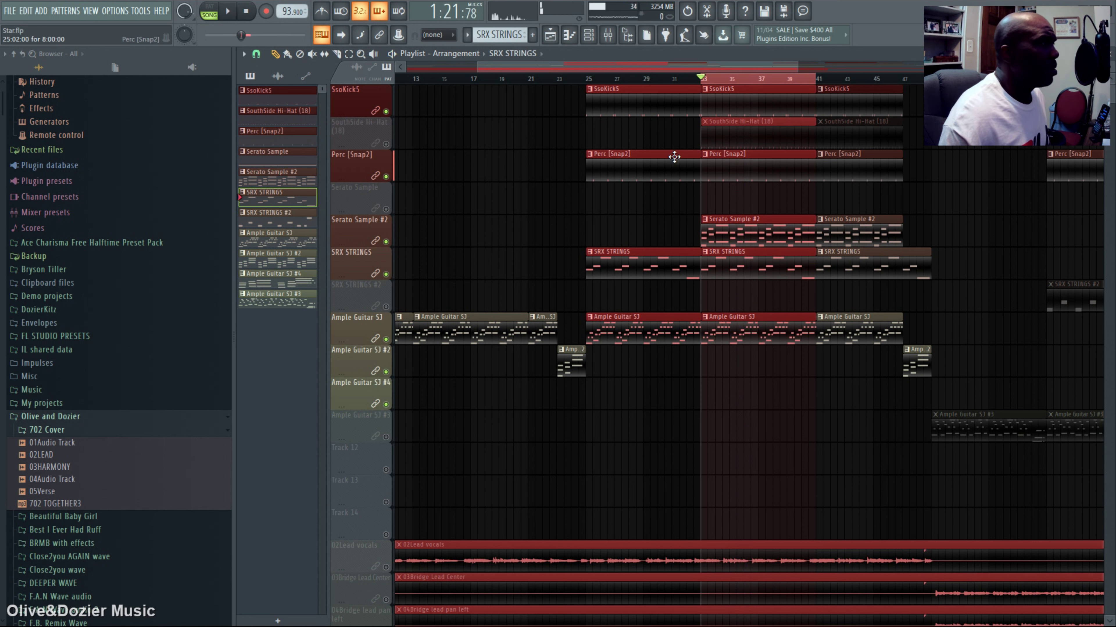
left_click(386, 144)
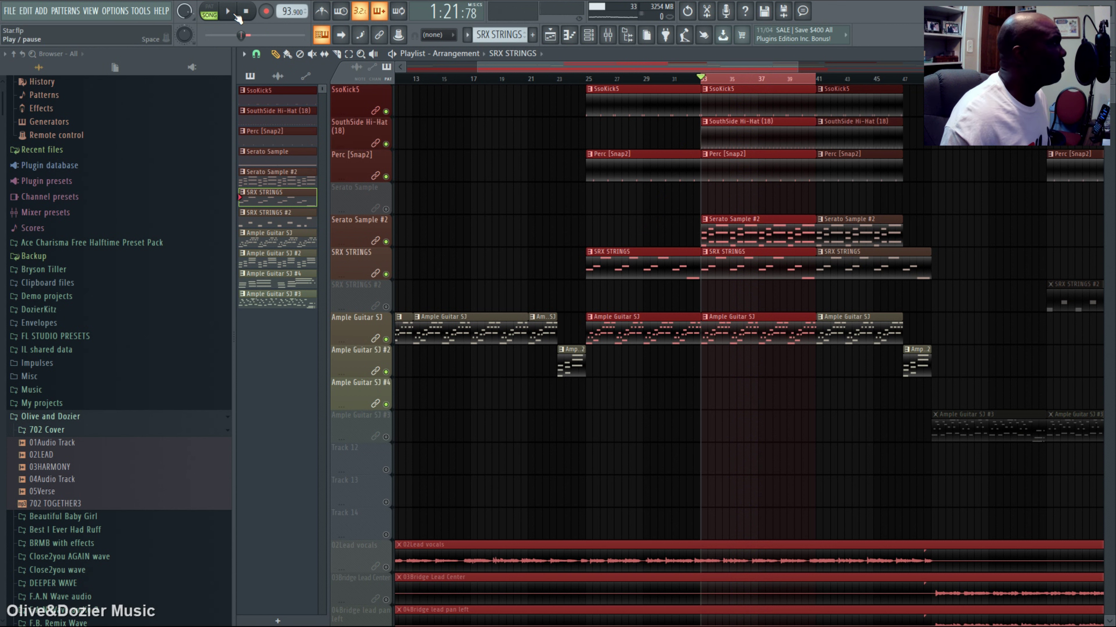
left_click(229, 12)
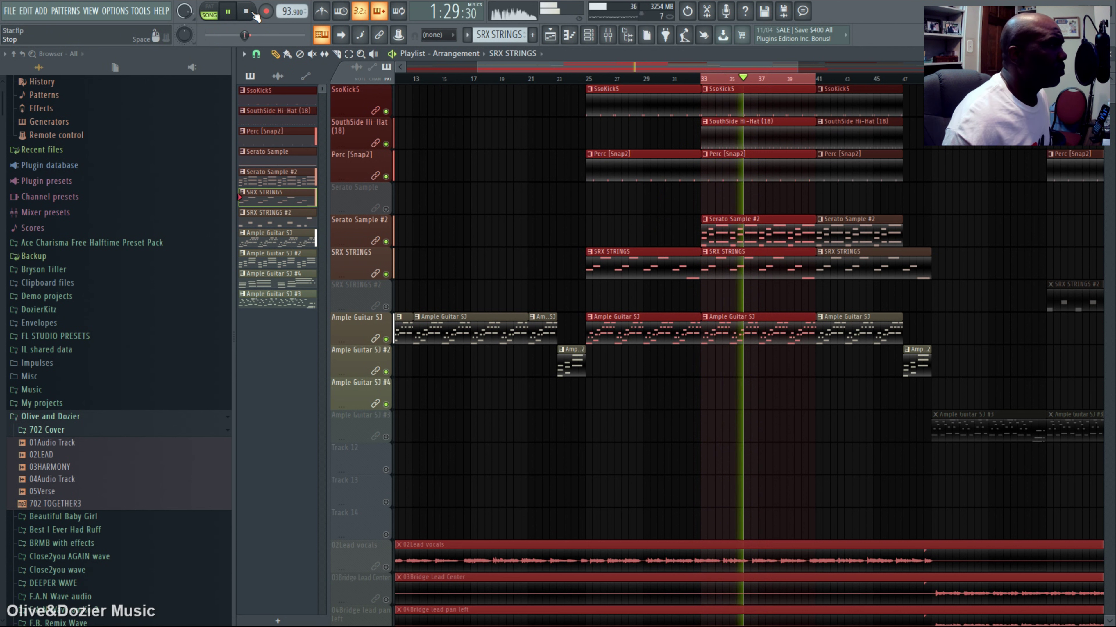
left_click(254, 14)
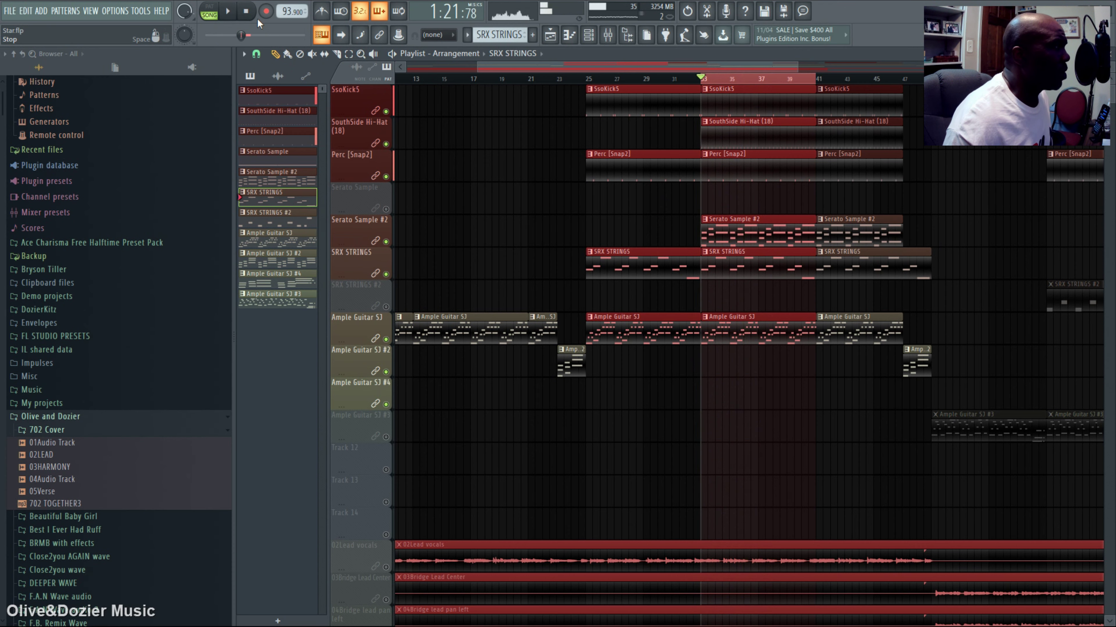